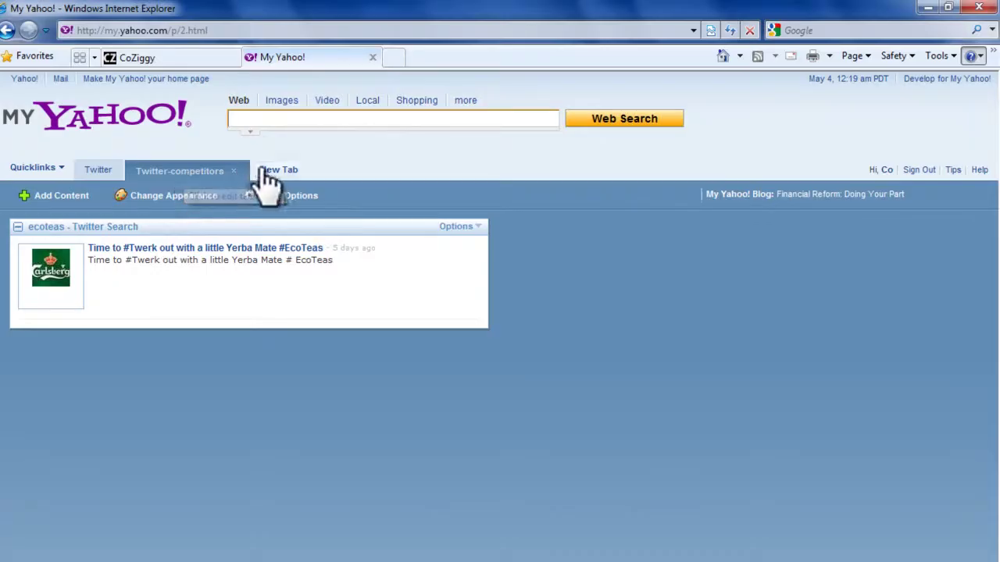
# Step: Add a new tab to the My Yahoo page and name it "Blog Search"
pyautogui.click(276, 170)
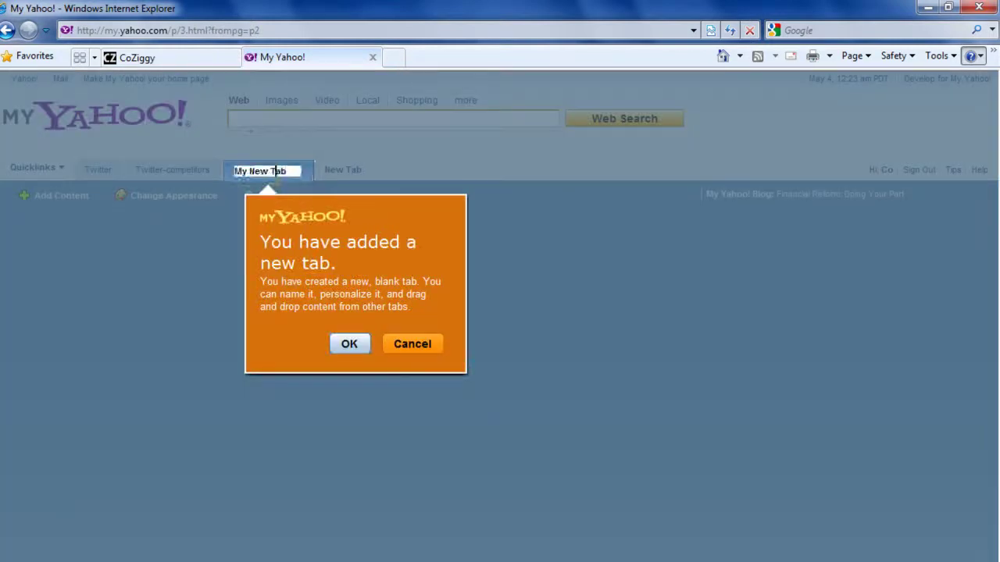
pyautogui.click(349, 345)
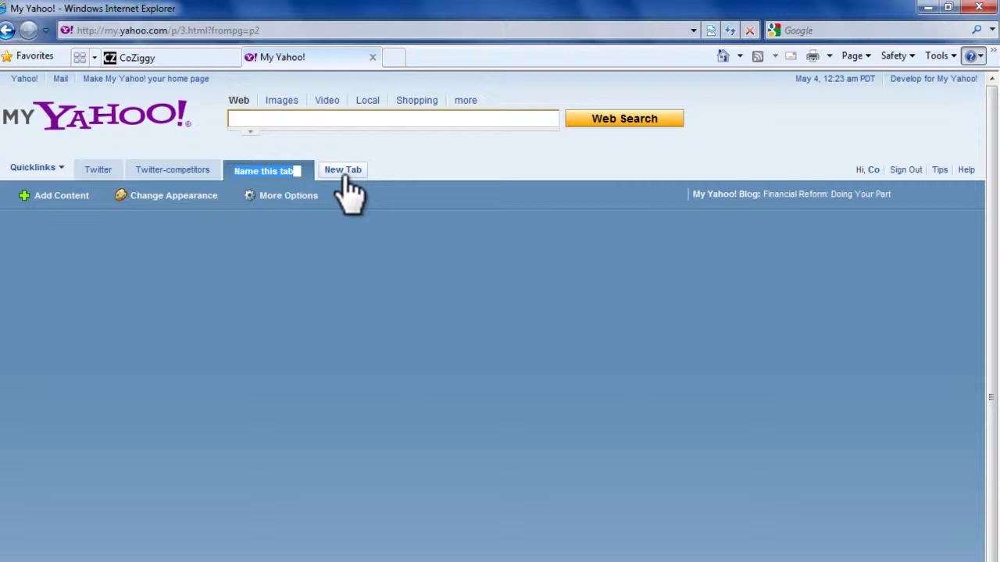
pyautogui.press('BackSpace')
pyautogui.write('BLog')
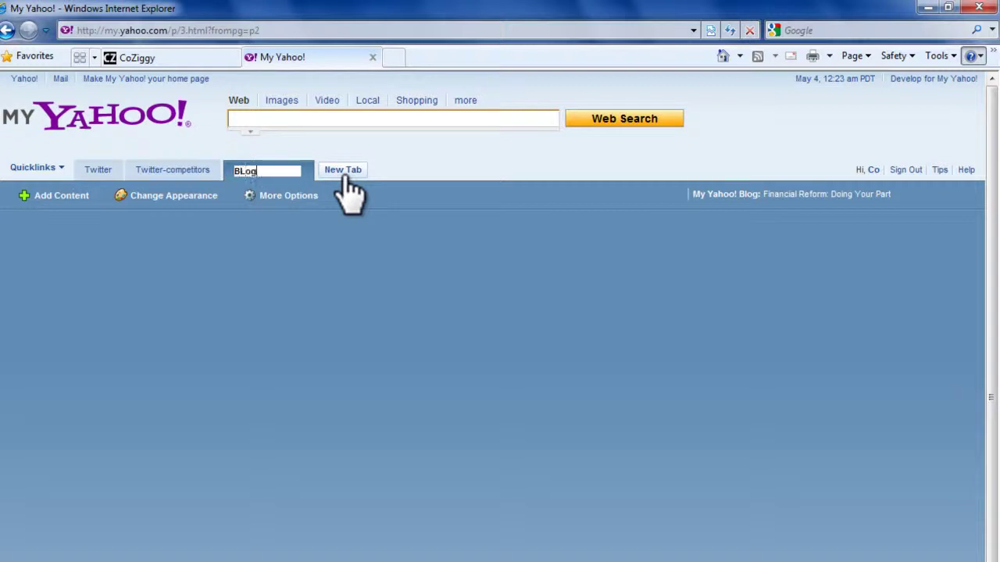
pyautogui.press('BackSpace')
pyautogui.press('BackSpace')
pyautogui.press('BackSpace')
pyautogui.press('BackSpace')
pyautogui.write('Blog Search')
pyautogui.press('Return')
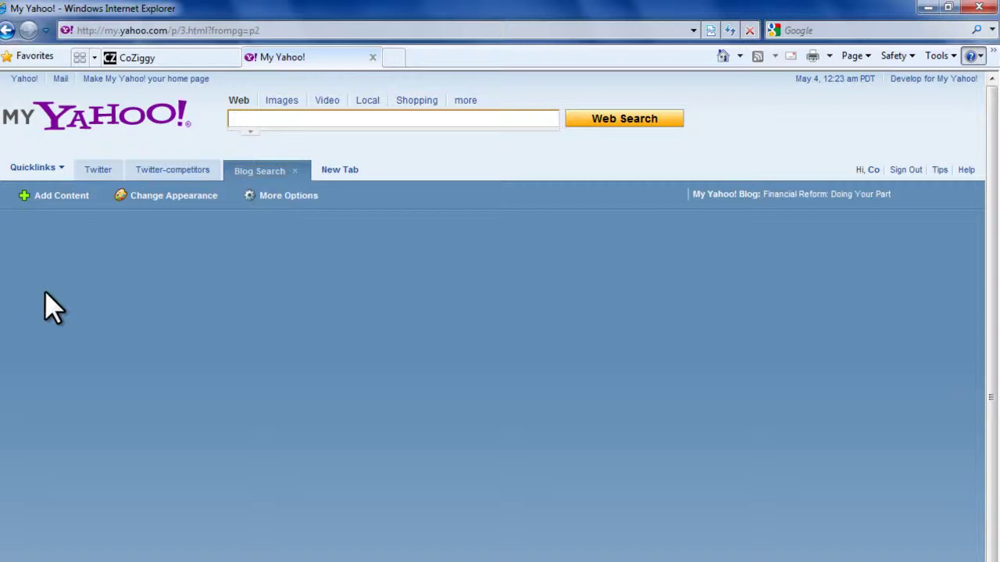
# Step: Open google.com in a new browser tab and go to Google's Blogs search
pyautogui.click(393, 57)
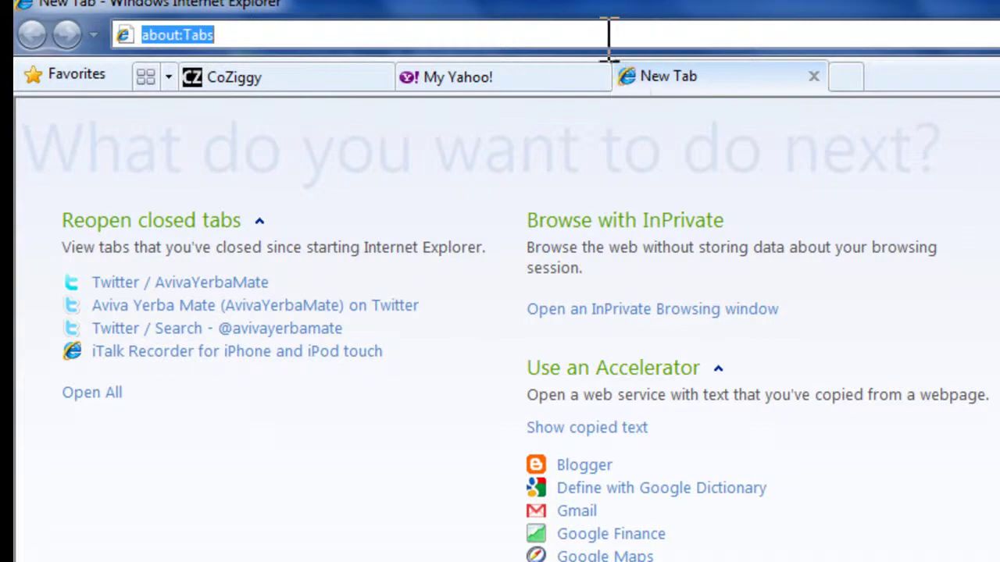
pyautogui.write('google')
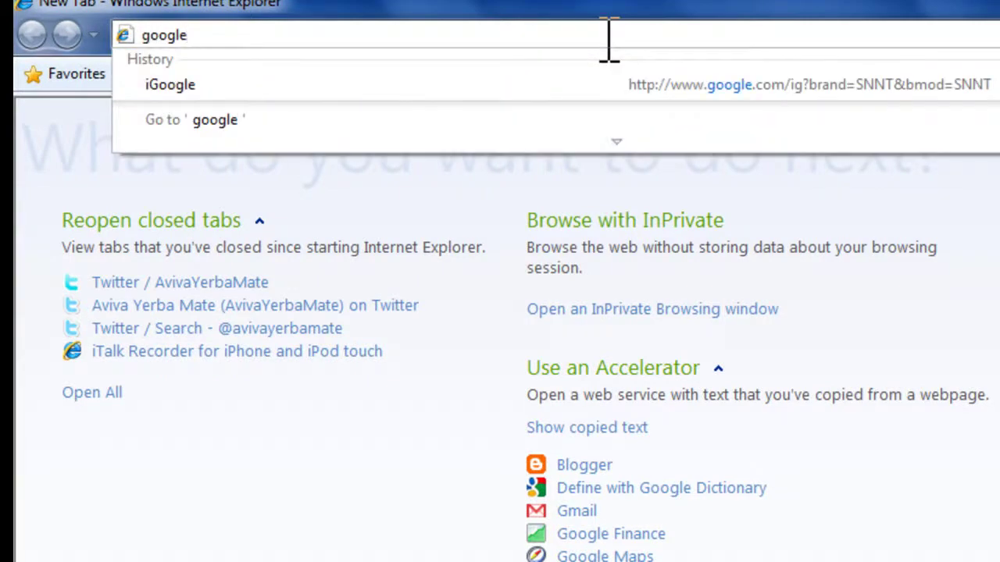
pyautogui.write('.com')
pyautogui.press('Return')
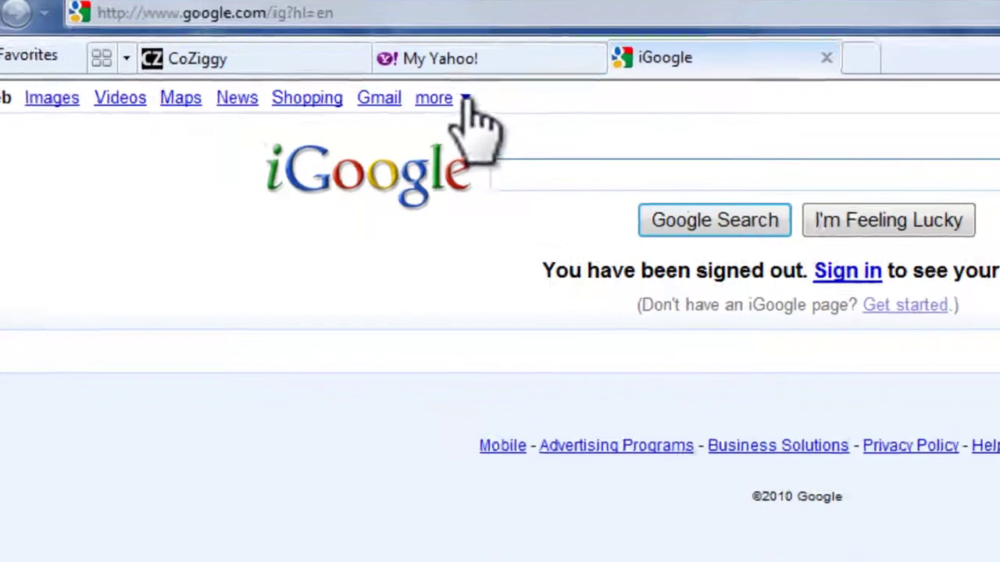
pyautogui.click(478, 115)
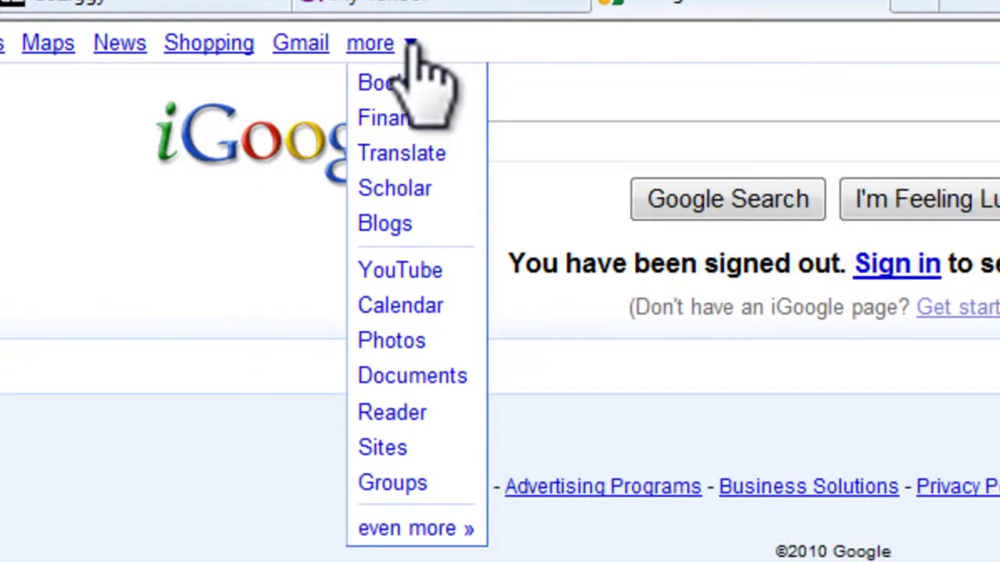
pyautogui.click(434, 225)
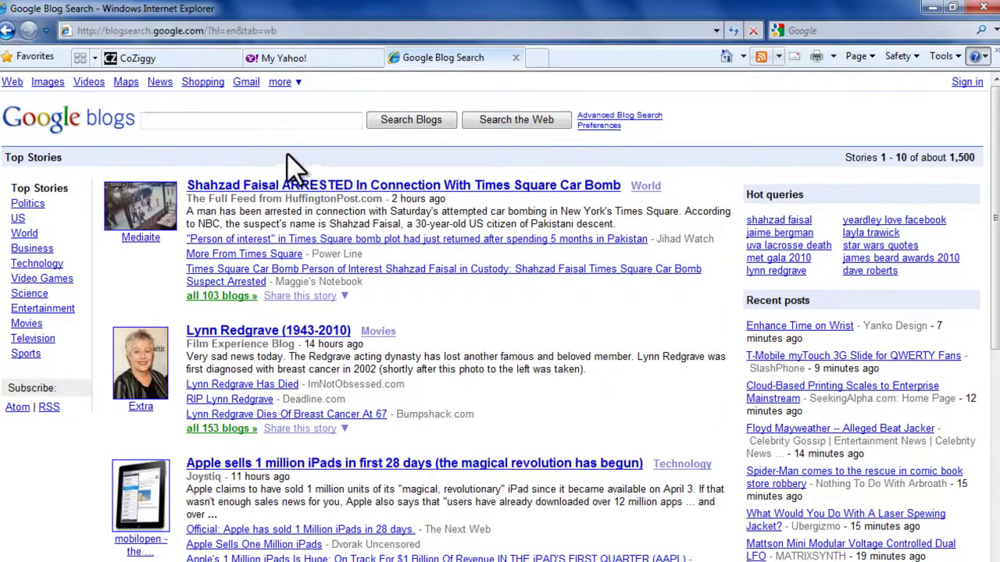
# Step: Search Google blogs for "guayaki" and sort the results by date
pyautogui.click(267, 122)
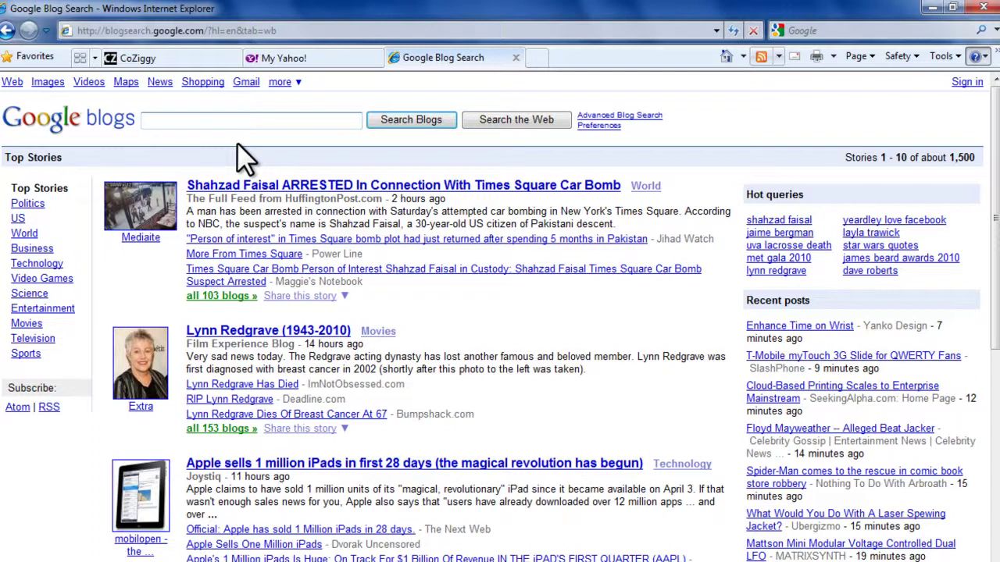
pyautogui.write('guayaki')
pyautogui.press('Return')
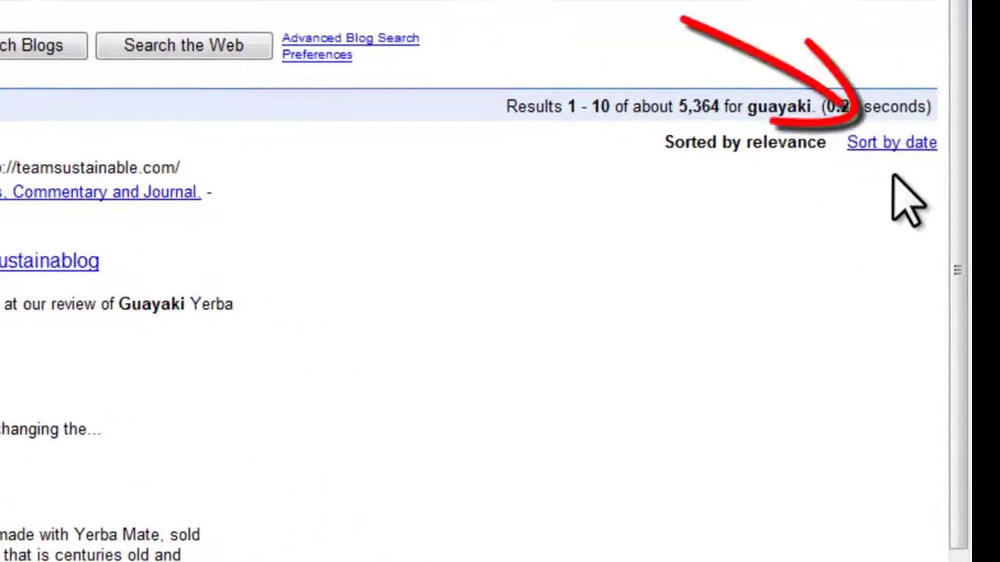
pyautogui.click(912, 147)
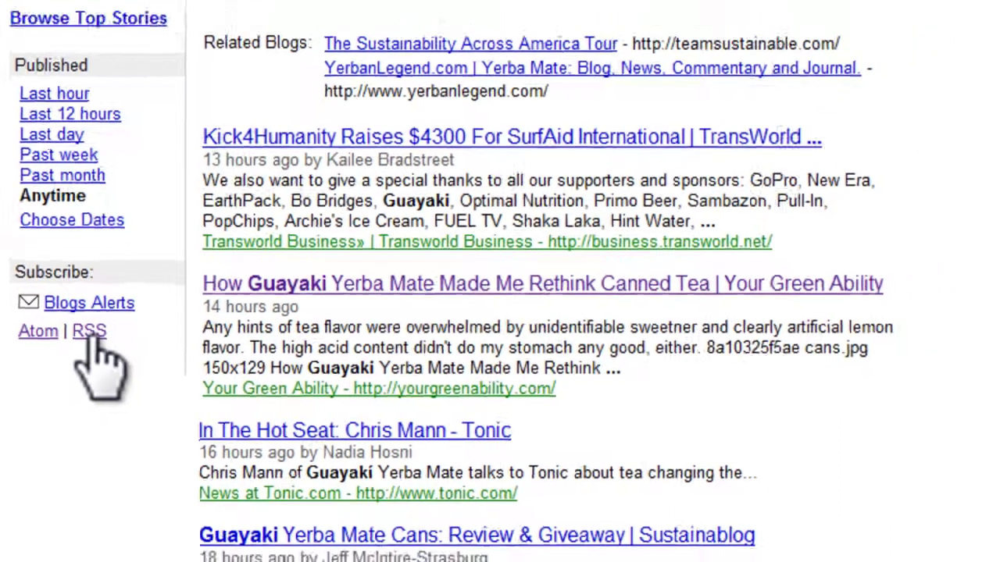
# Step: Copy the address of the RSS feed for the guayaki blog results and return to My Yahoo
pyautogui.click(102, 325)
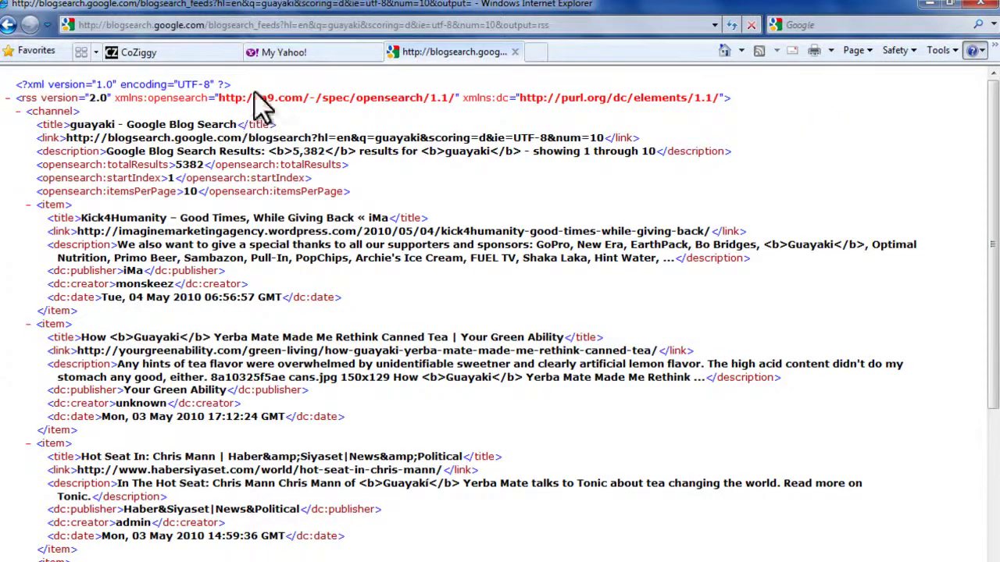
pyautogui.click(264, 25)
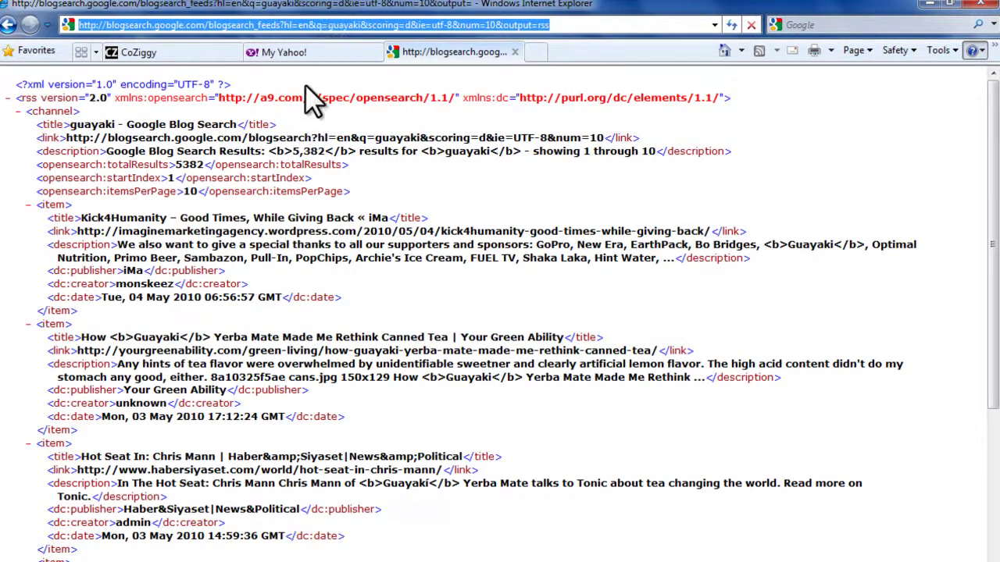
pyautogui.click(284, 51)
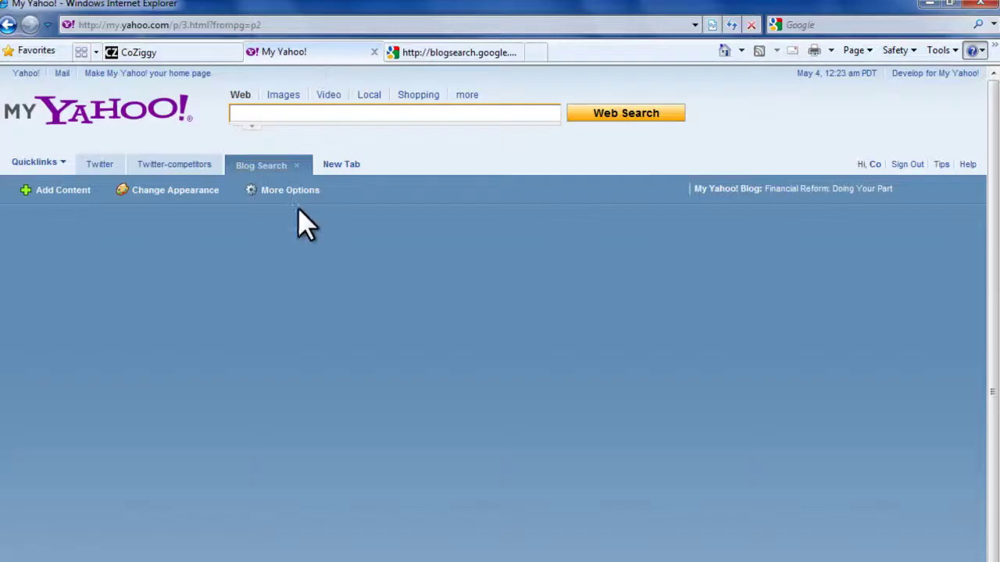
# Step: Add the copied guayaki RSS feed to the Blog Search tab and finish adding content
pyautogui.click(50, 191)
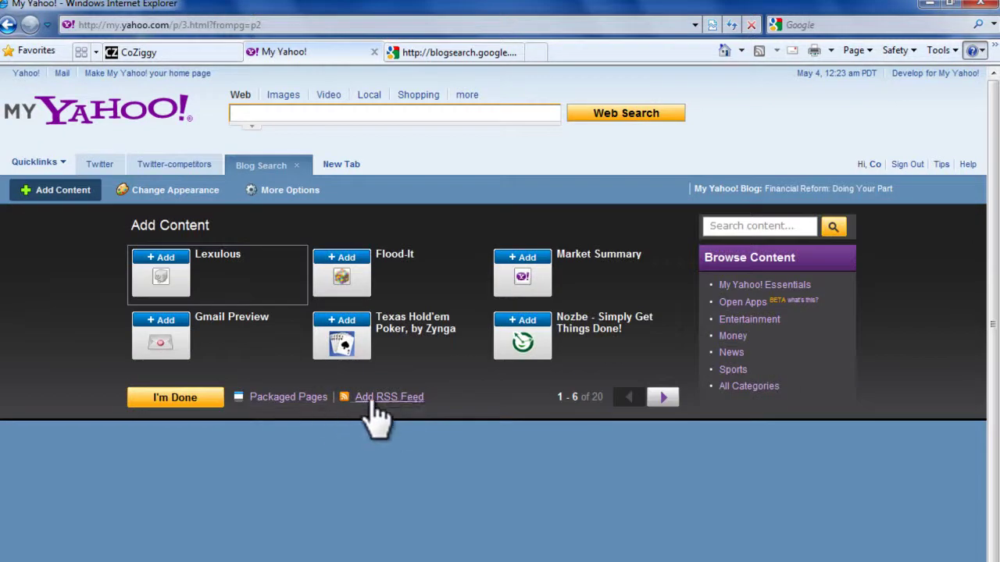
pyautogui.click(378, 399)
pyautogui.click(288, 288)
pyautogui.hotkey('ctrl', 'v')
pyautogui.click(424, 293)
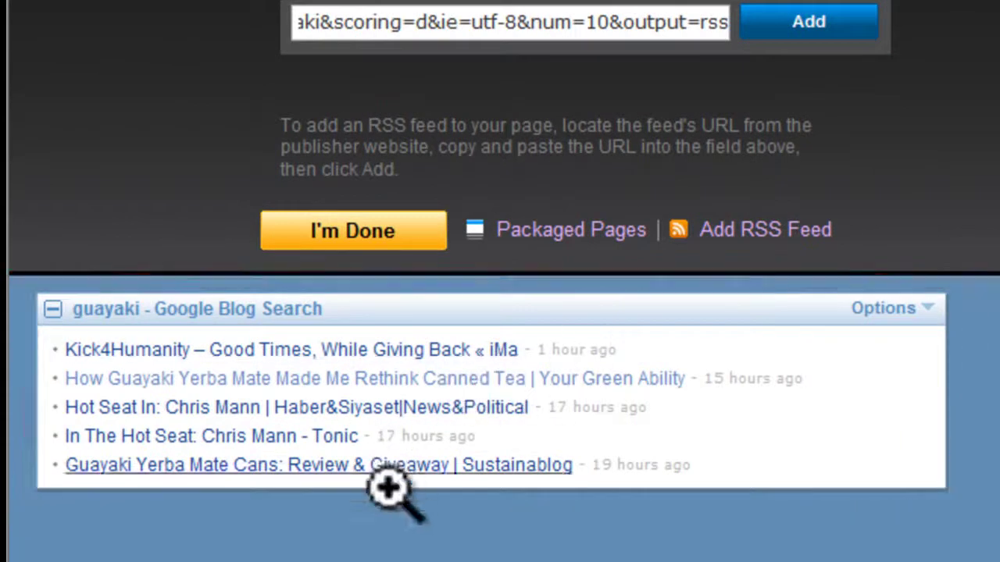
pyautogui.click(396, 235)
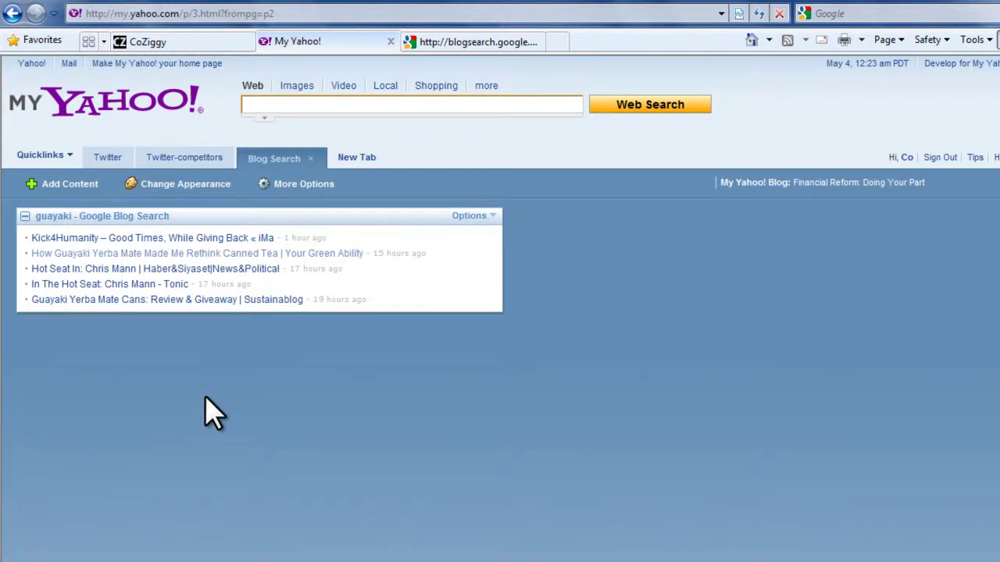
# Step: Enter "guayak" as the find-on-page term and open the feed's Kick4Humanity post in a new browser tab
pyautogui.hotkey('ctrl', 'f')
pyautogui.write('guayak')
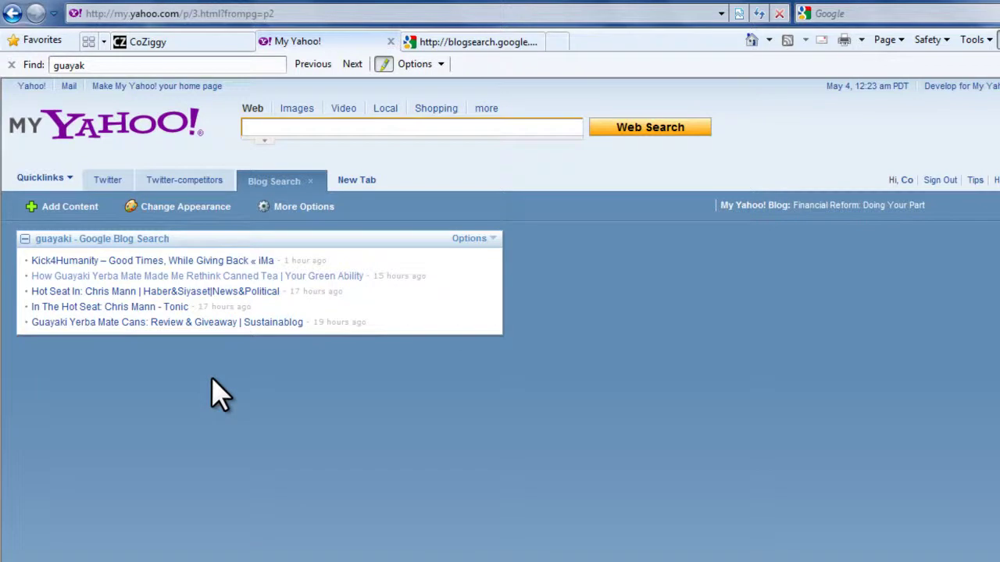
pyautogui.rightClick(251, 266)
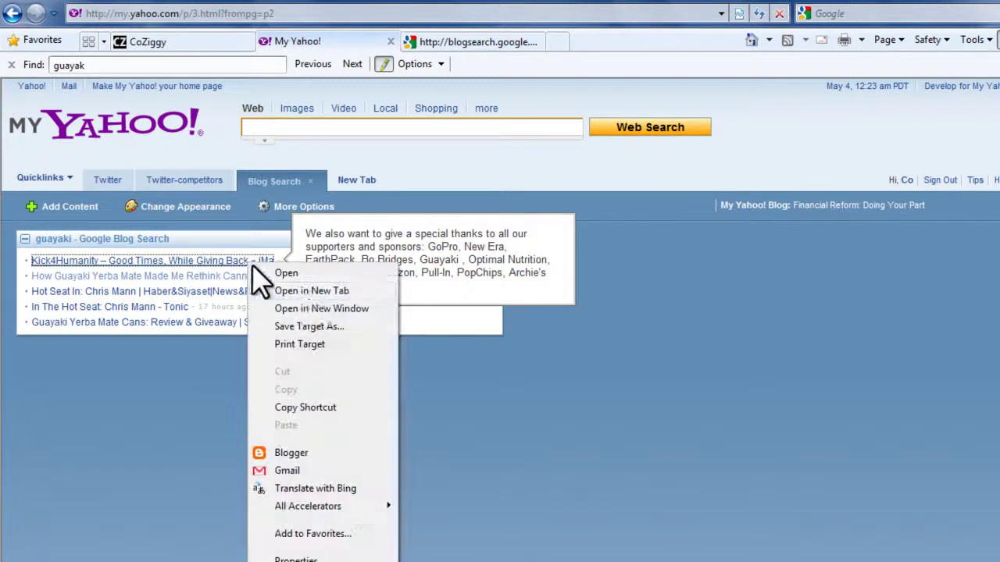
pyautogui.press('Escape')
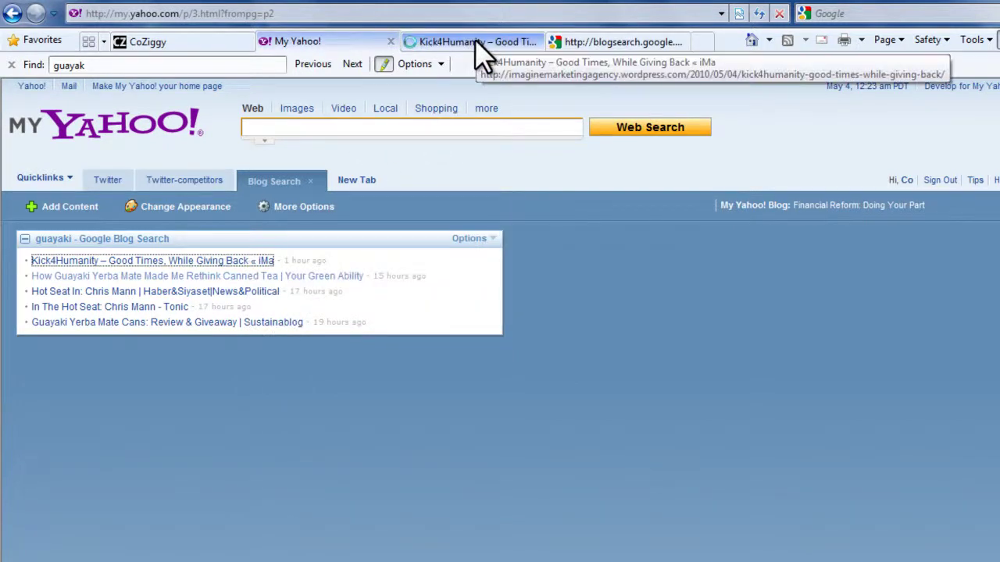
pyautogui.click(474, 42)
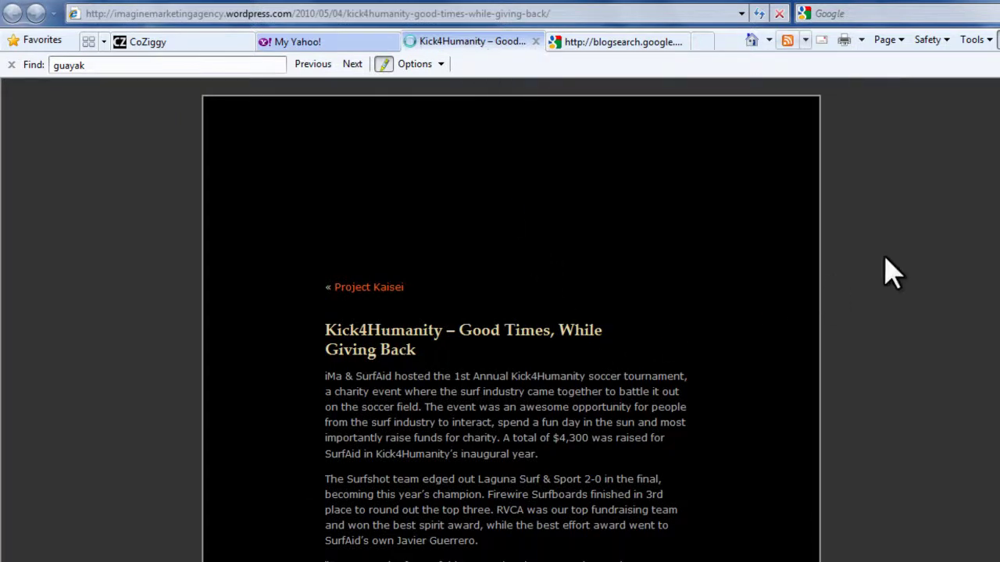
# Step: Find "guayaki" in the Kick4Humanity post, examine where it is mentioned, and close the post
pyautogui.scroll(-2, 983, 234)
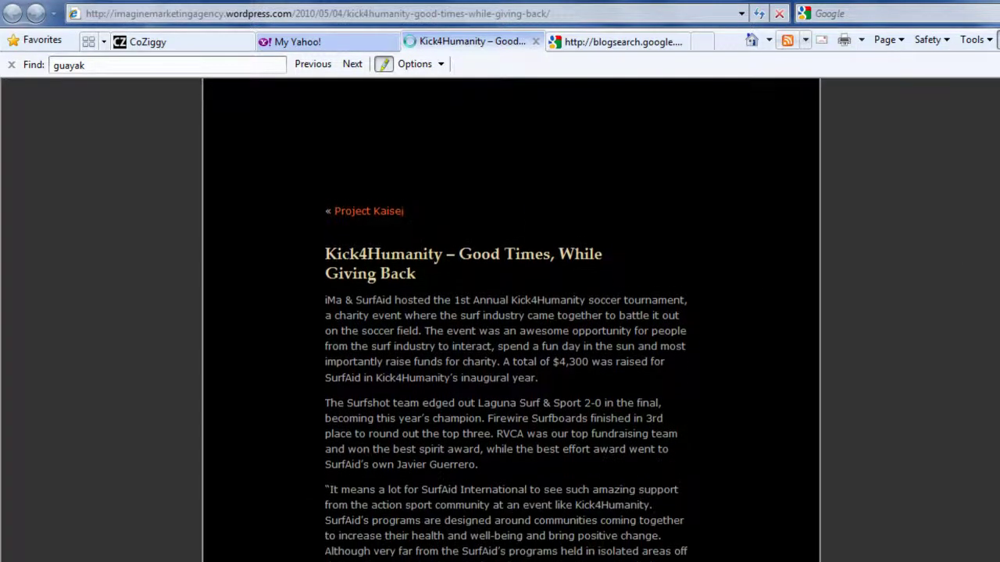
pyautogui.scroll(-4, 506, 320)
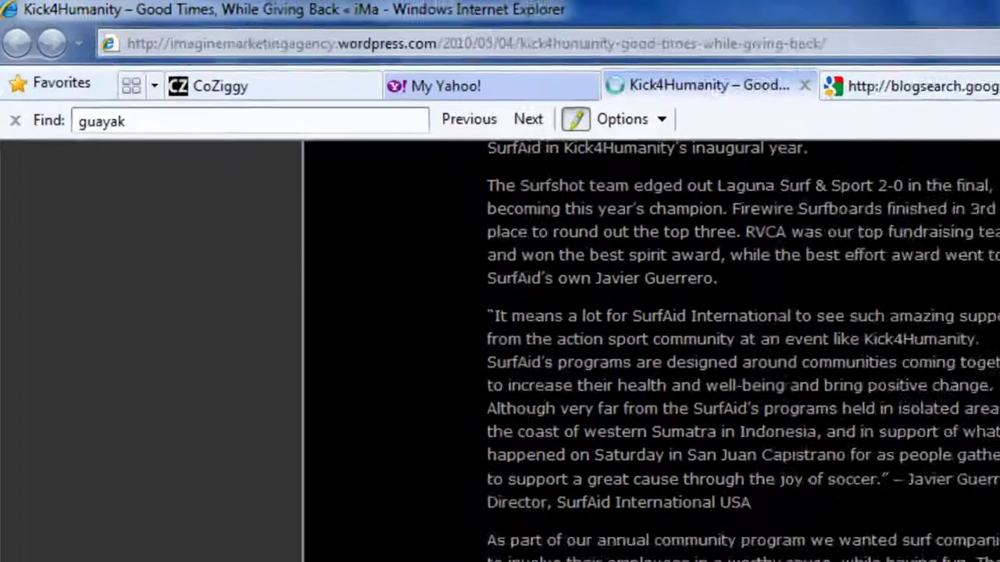
pyautogui.press('Return')
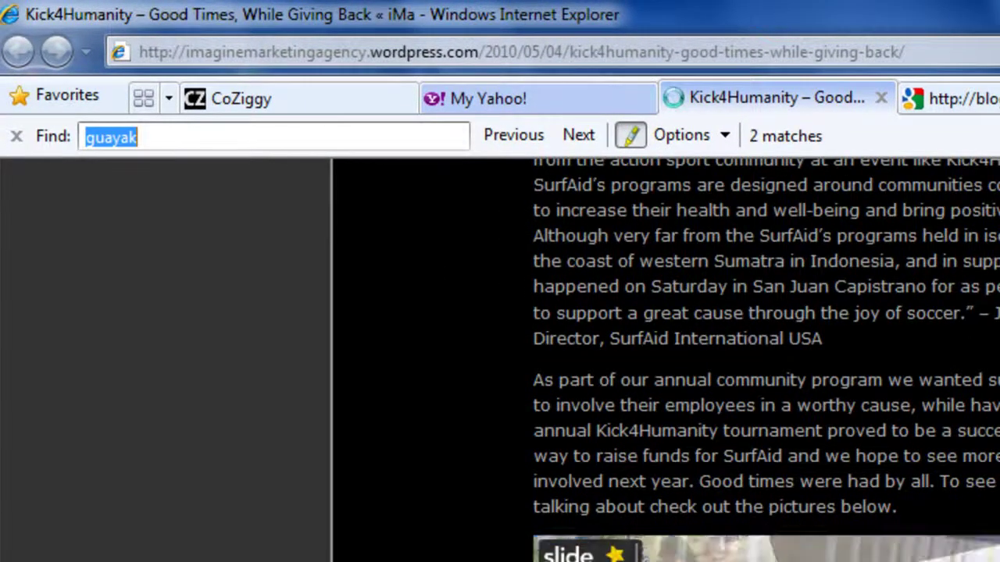
pyautogui.moveTo(162, 138); pyautogui.dragTo(102, 137)
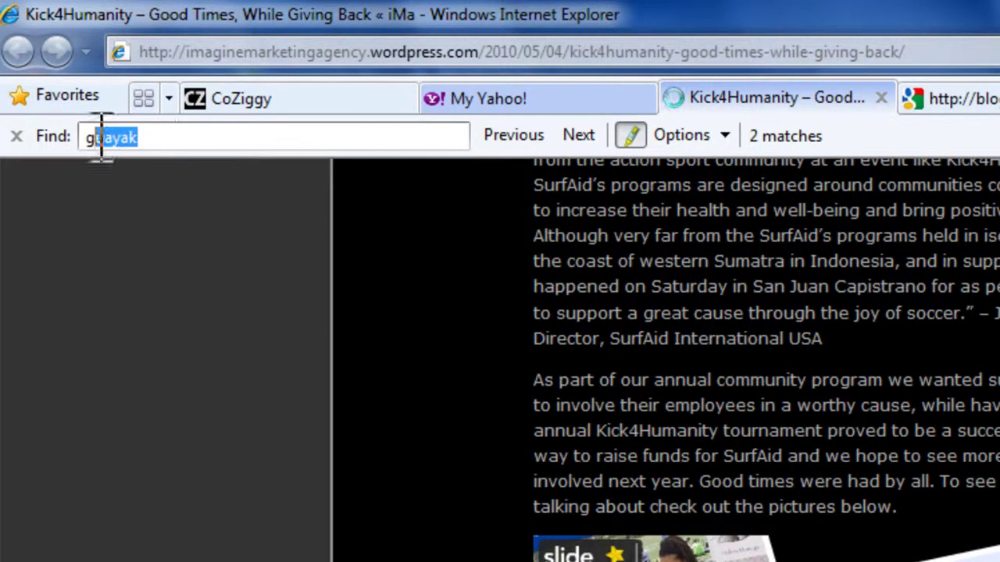
pyautogui.write('ua')
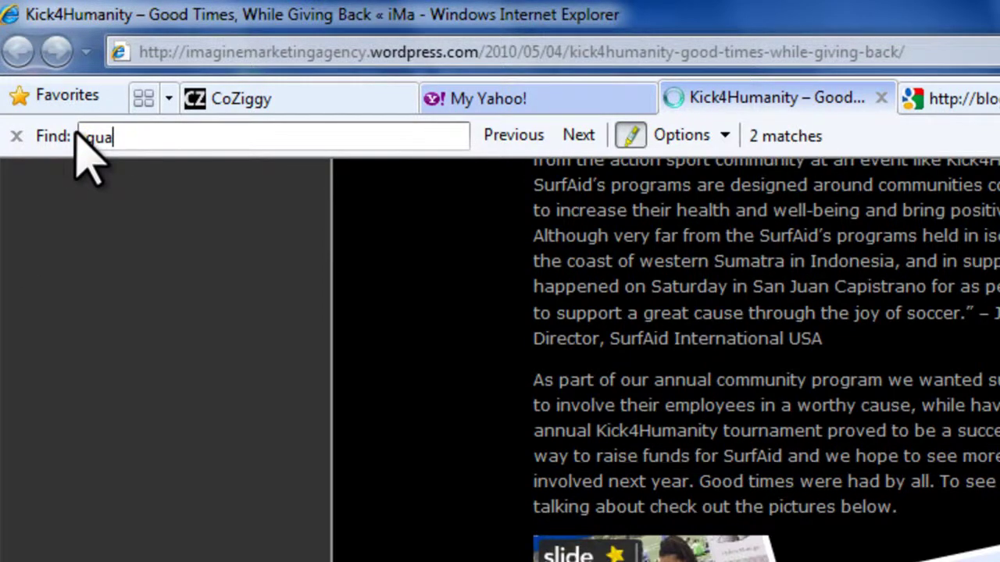
pyautogui.write('yaki')
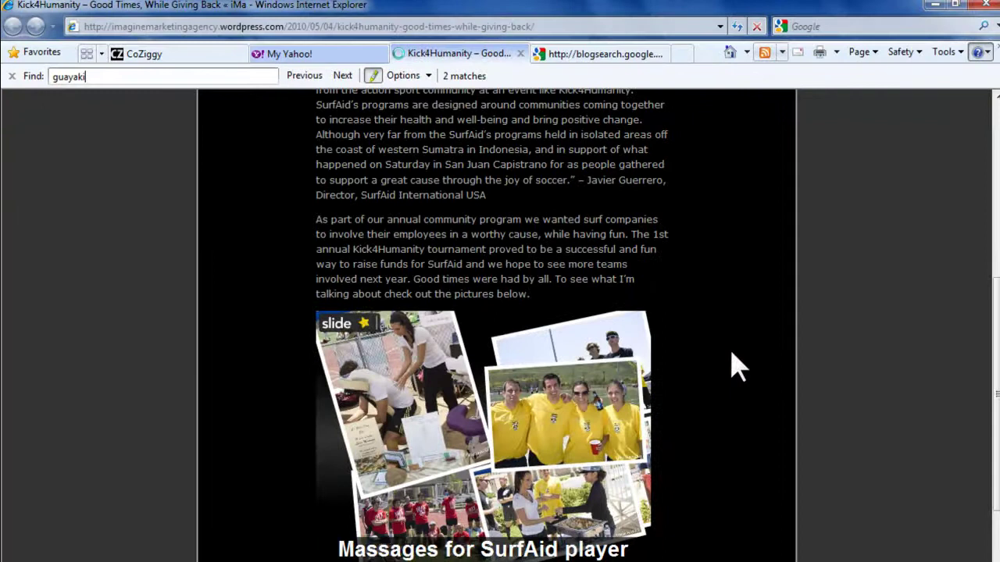
pyautogui.scroll(-3, 560, 556)
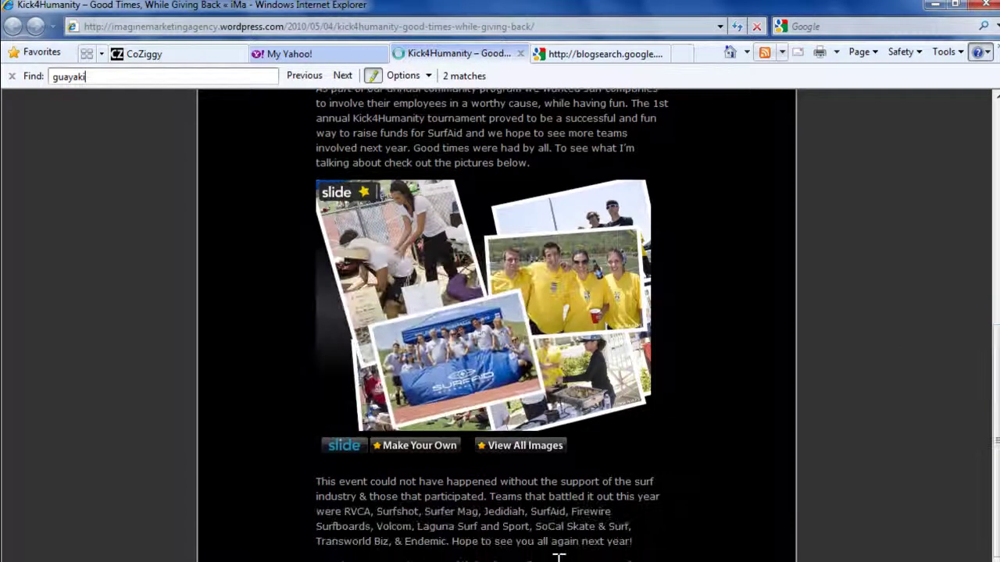
pyautogui.scroll(-9, 976, 461)
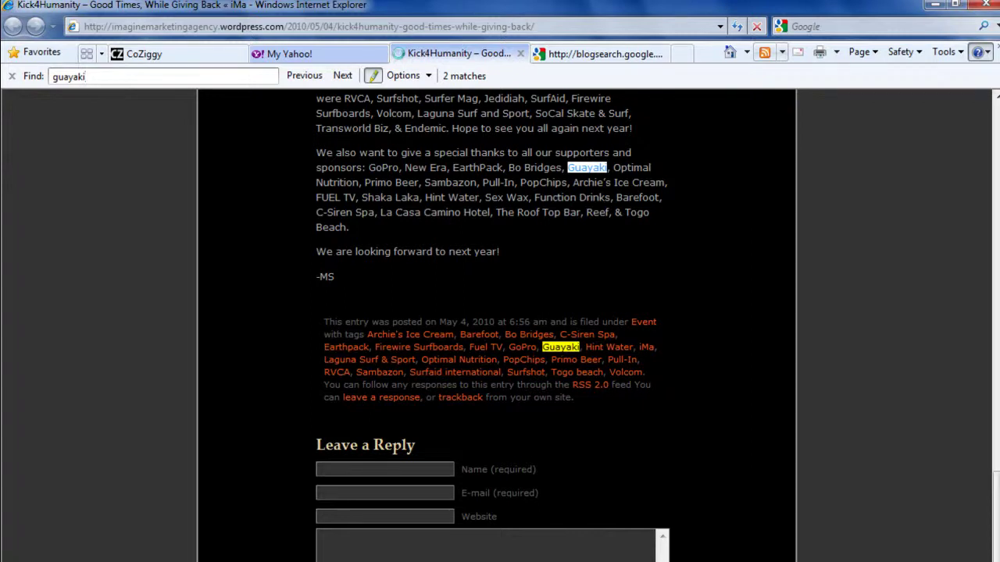
pyautogui.click(519, 54)
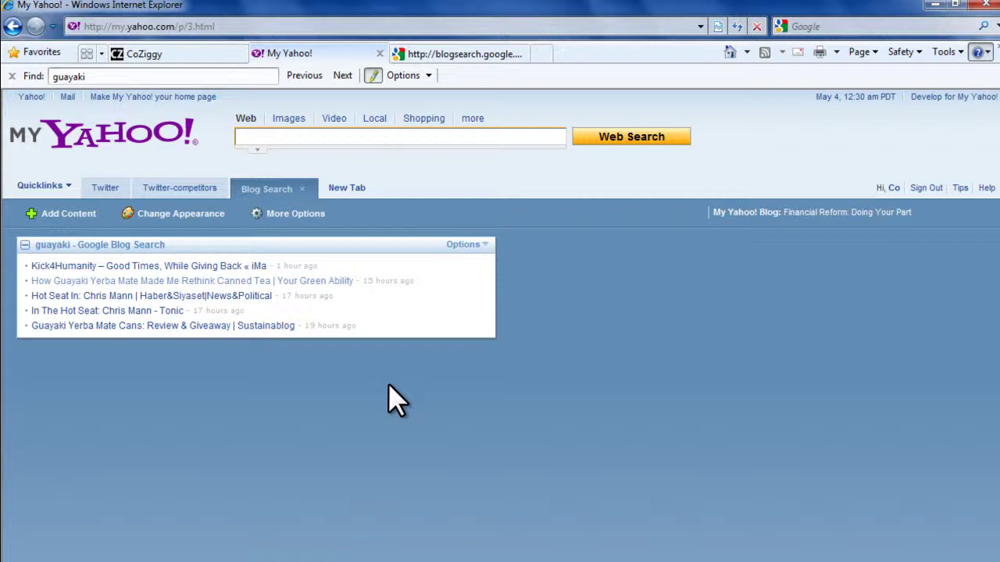
# Step: Add another tab to the My Yahoo page and name it "Sustainable News"
pyautogui.click(362, 194)
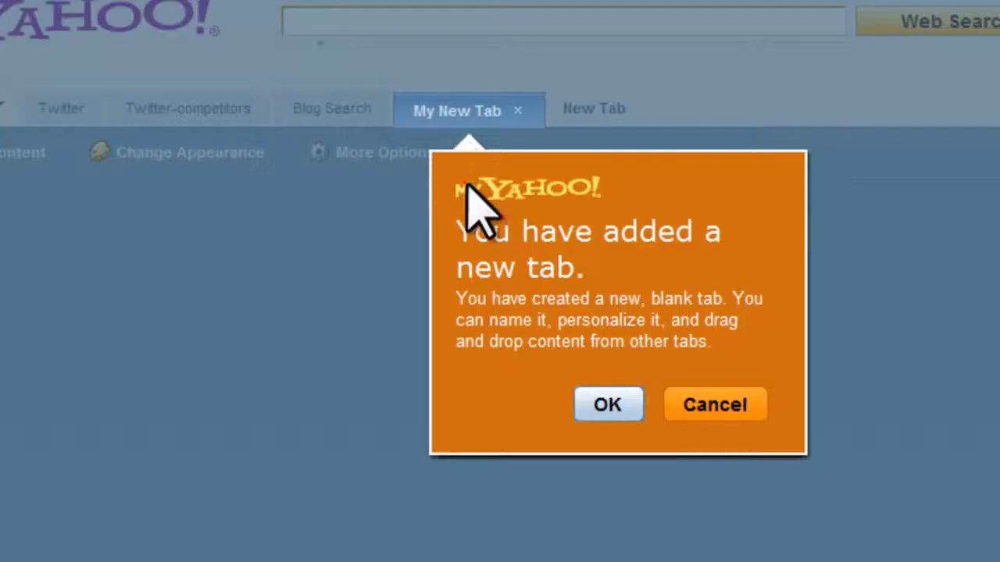
pyautogui.click(608, 405)
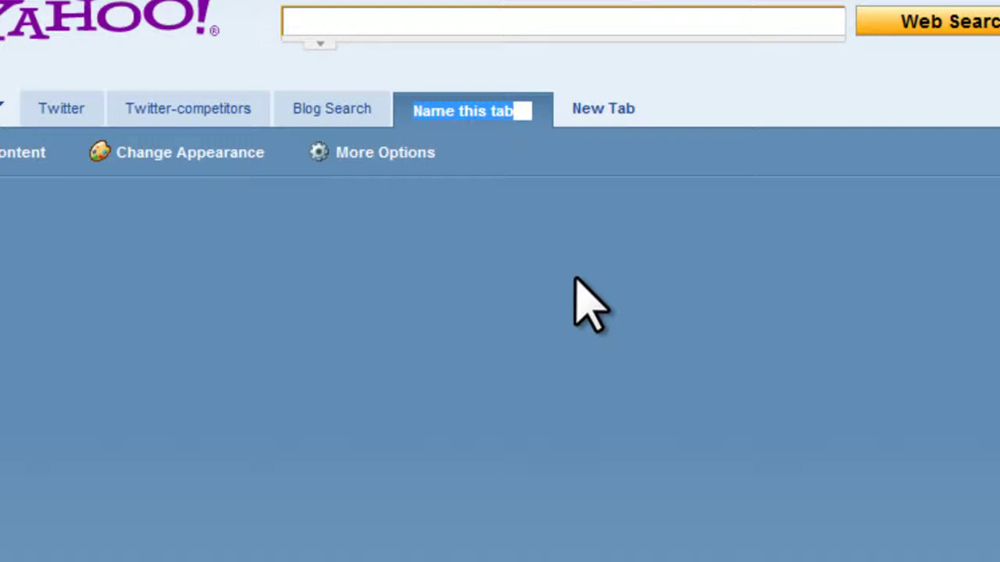
pyautogui.write('Sustaina')
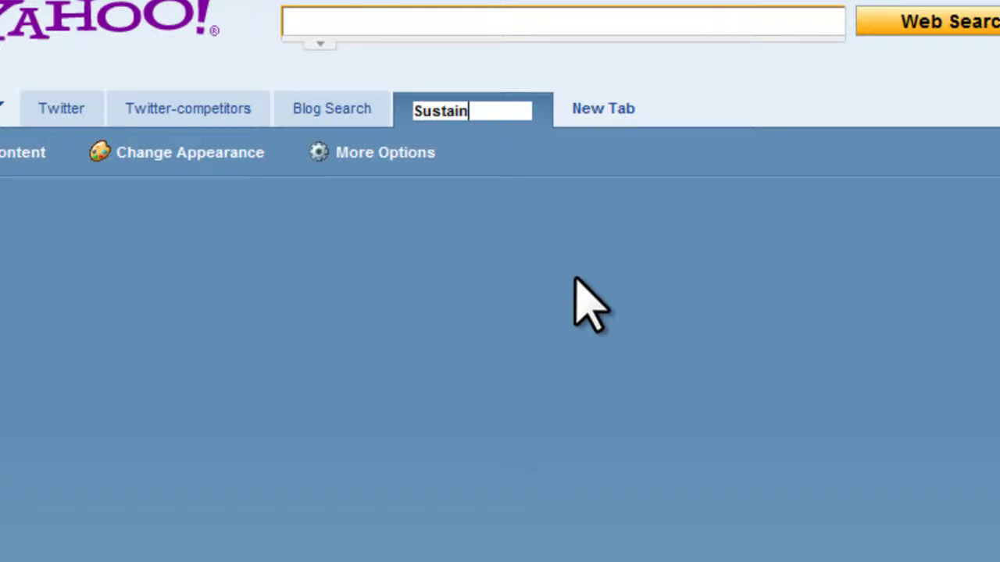
pyautogui.write('ble News')
pyautogui.press('Return')
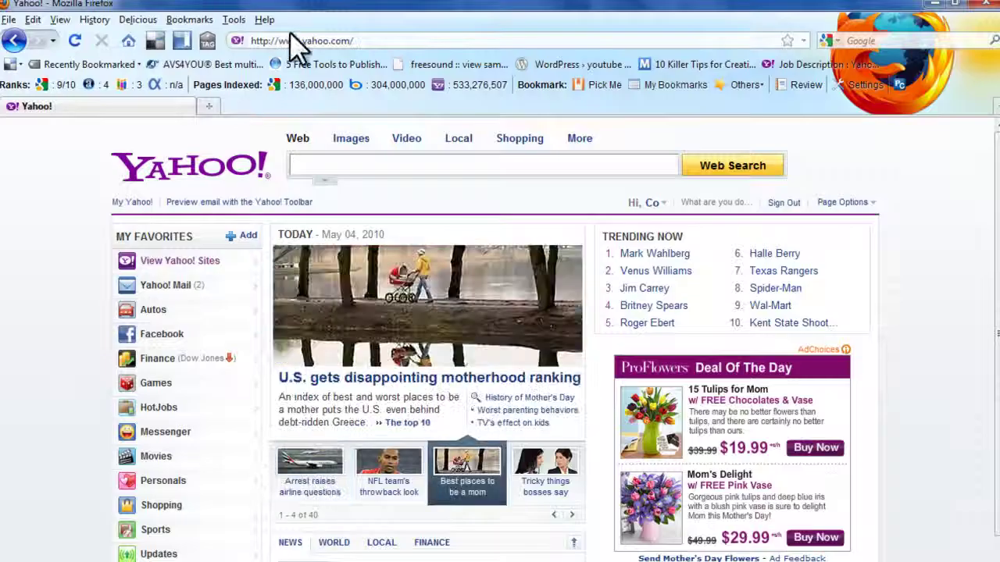
pyautogui.click(303, 40)
pyautogui.write('inhabitat.com')
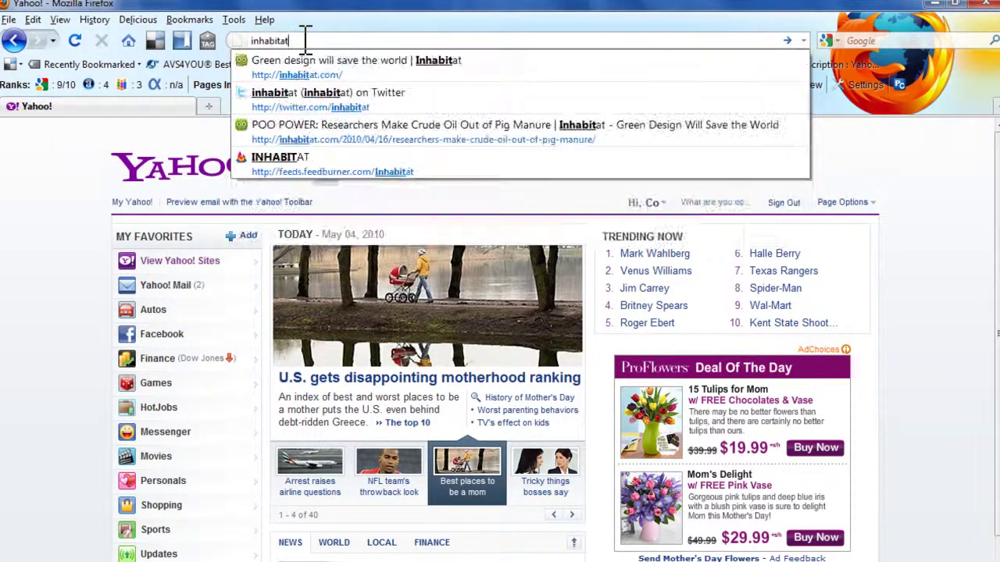
pyautogui.press('Return')
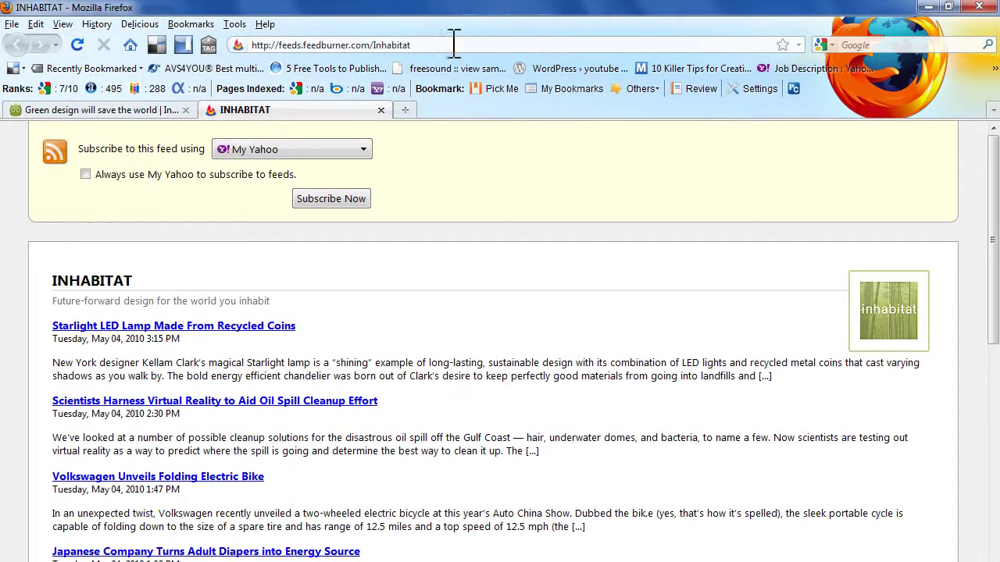
pyautogui.click(454, 45)
pyautogui.hotkey('ctrl', 'c')
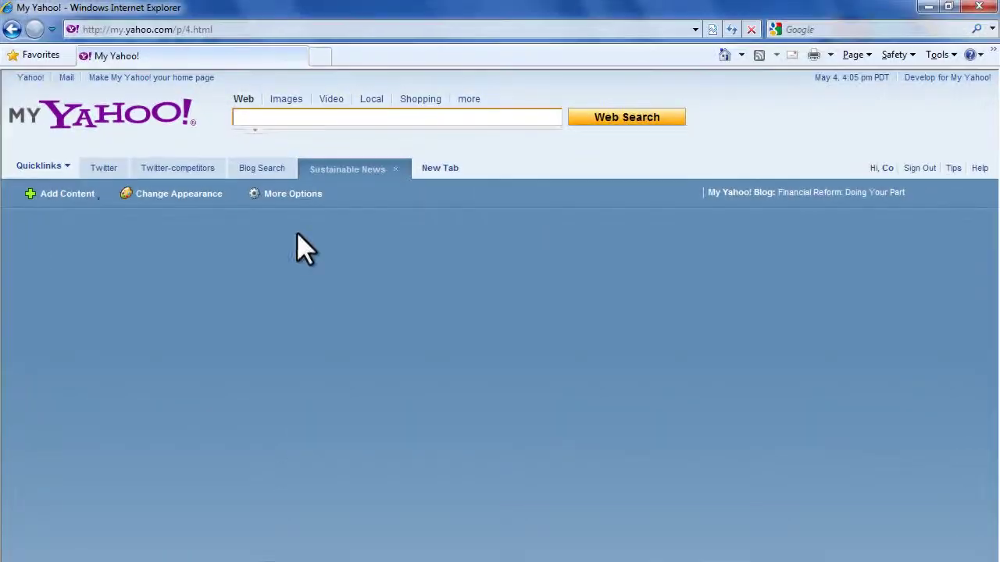
# Step: Add the copied Inhabitat RSS feed to the Sustainable News tab of My Yahoo and finish adding content
pyautogui.click(88, 196)
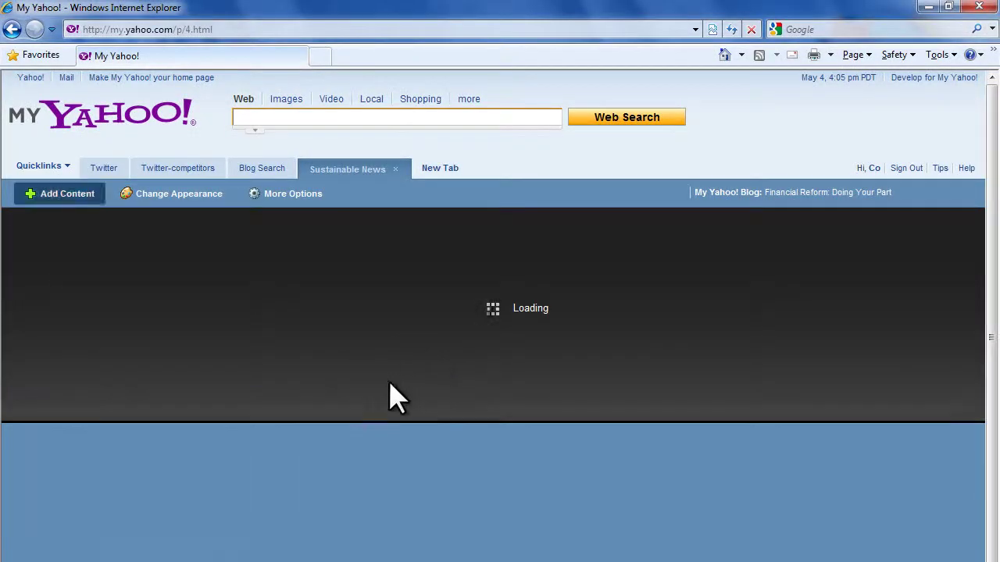
pyautogui.click(381, 400)
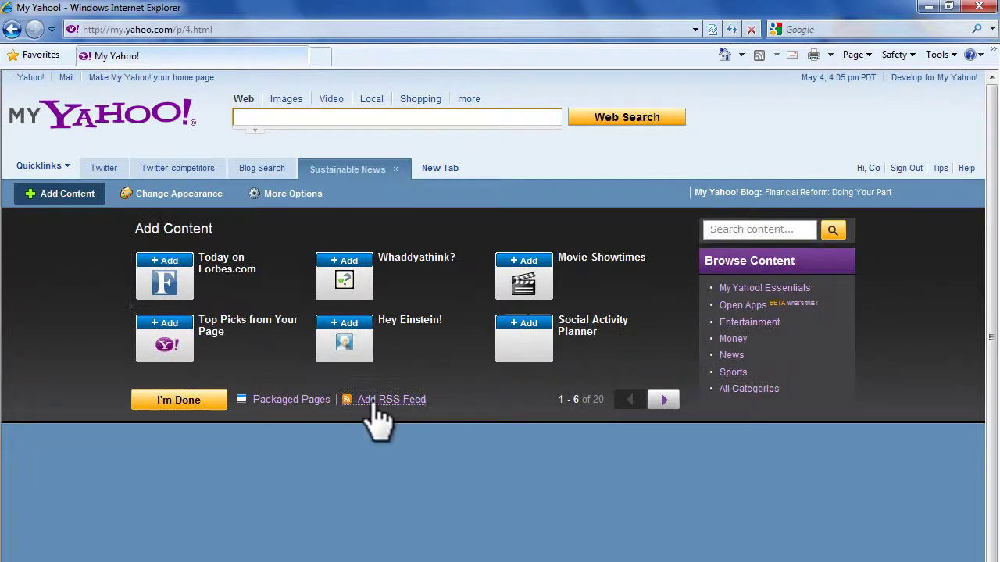
pyautogui.hotkey('ctrl', 'v')
pyautogui.click(407, 294)
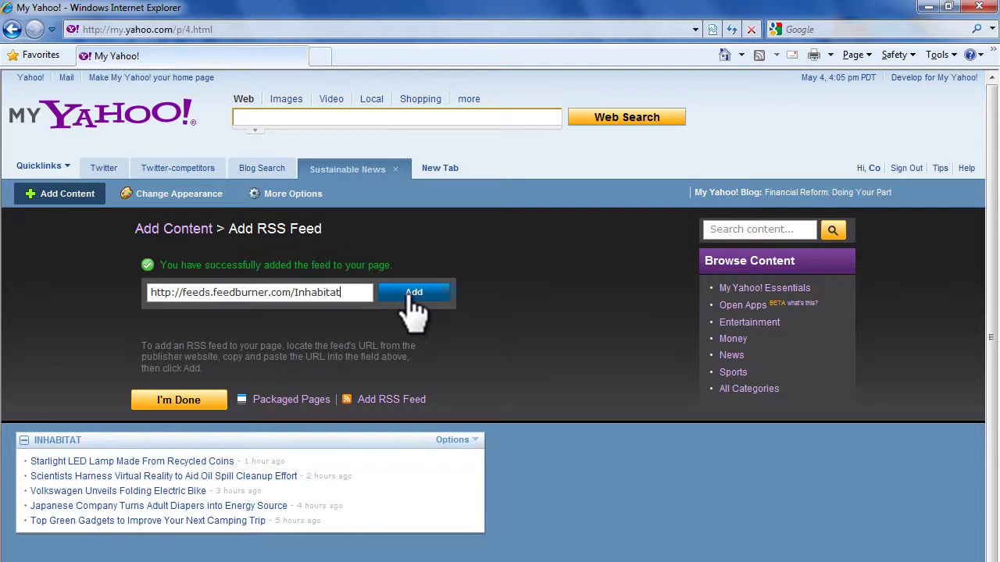
pyautogui.click(178, 400)
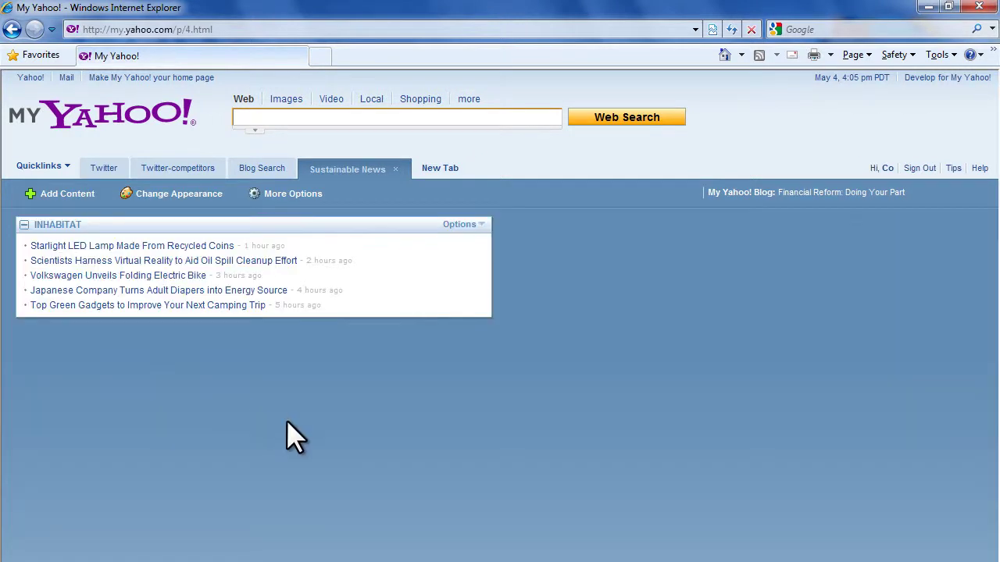